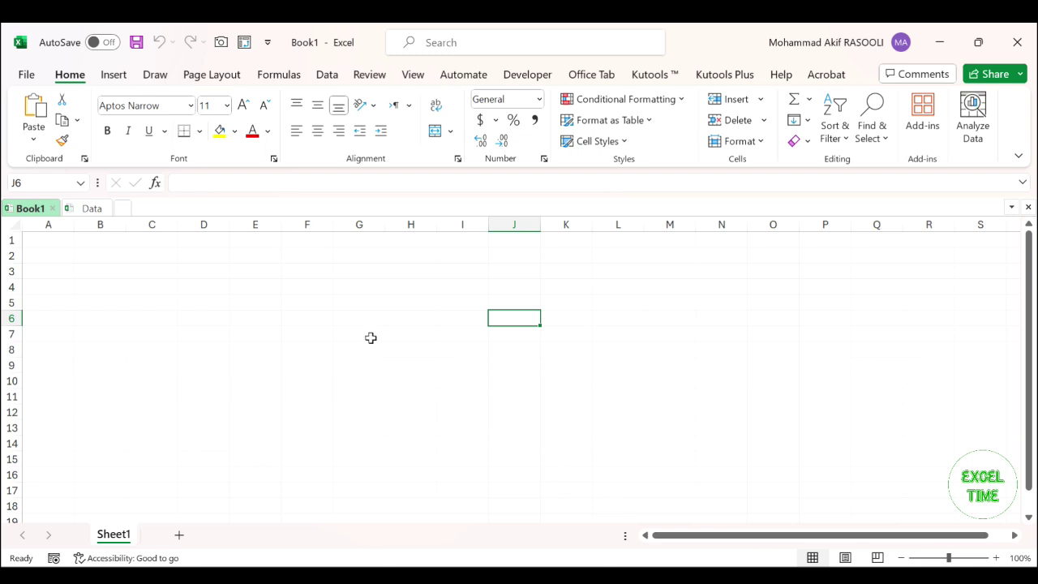
Import the Data workbook from Desktop\Practice Materials using Get Data > From Excel Workbook.
click(333, 76)
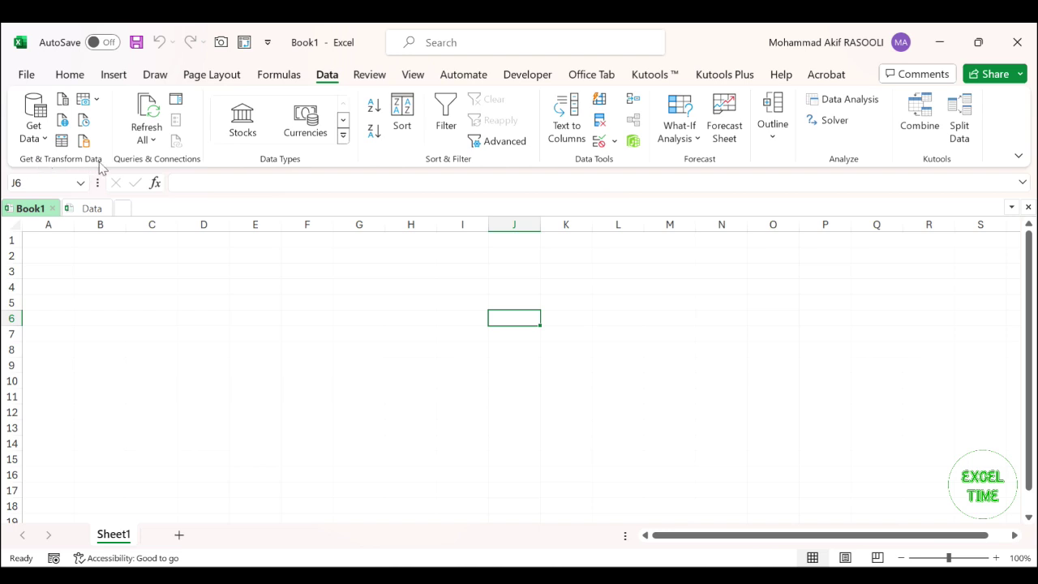
click(46, 143)
mouse_move(180, 166)
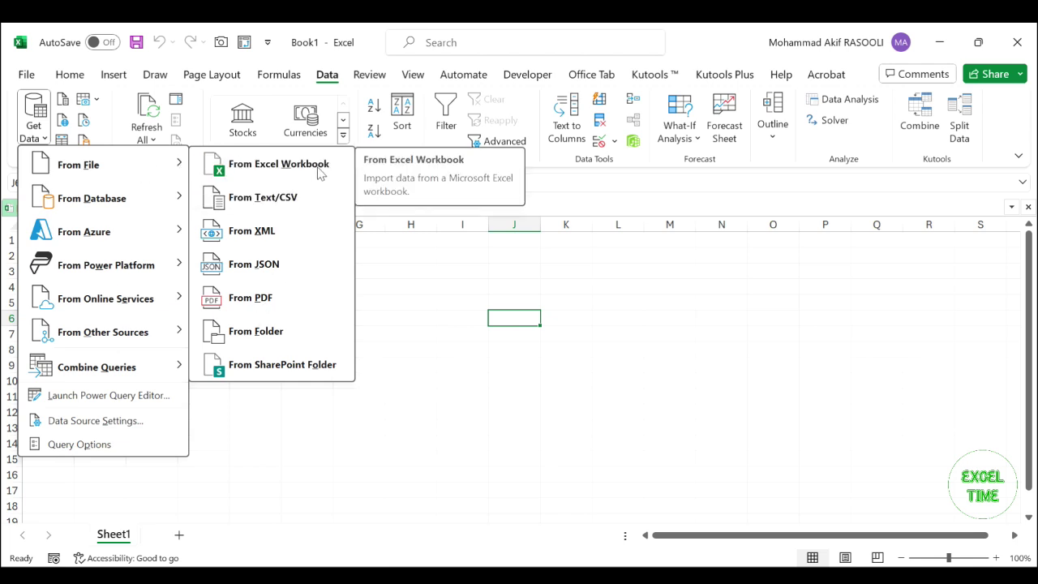
click(321, 170)
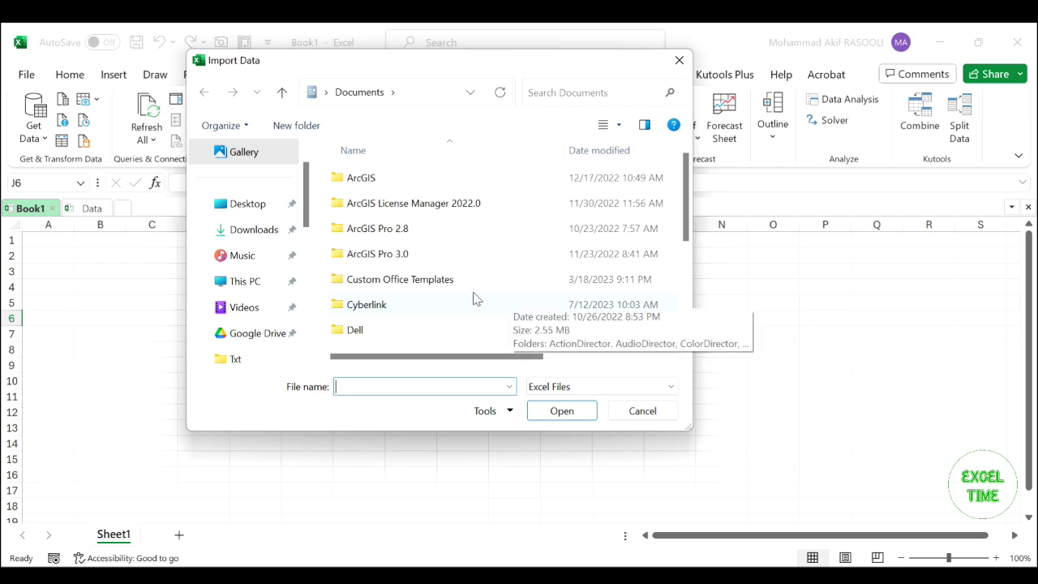
click(249, 208)
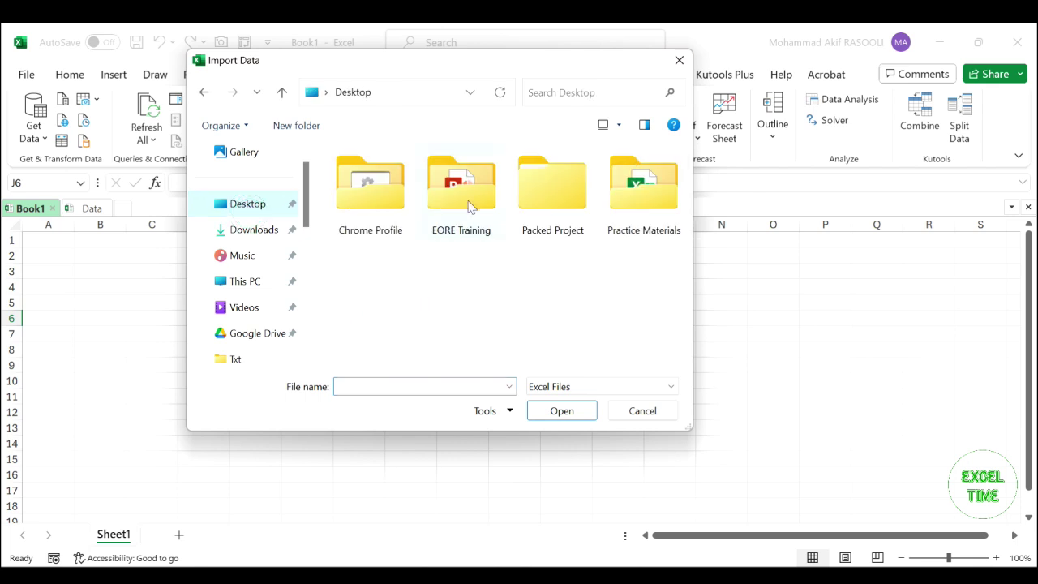
double_click(646, 199)
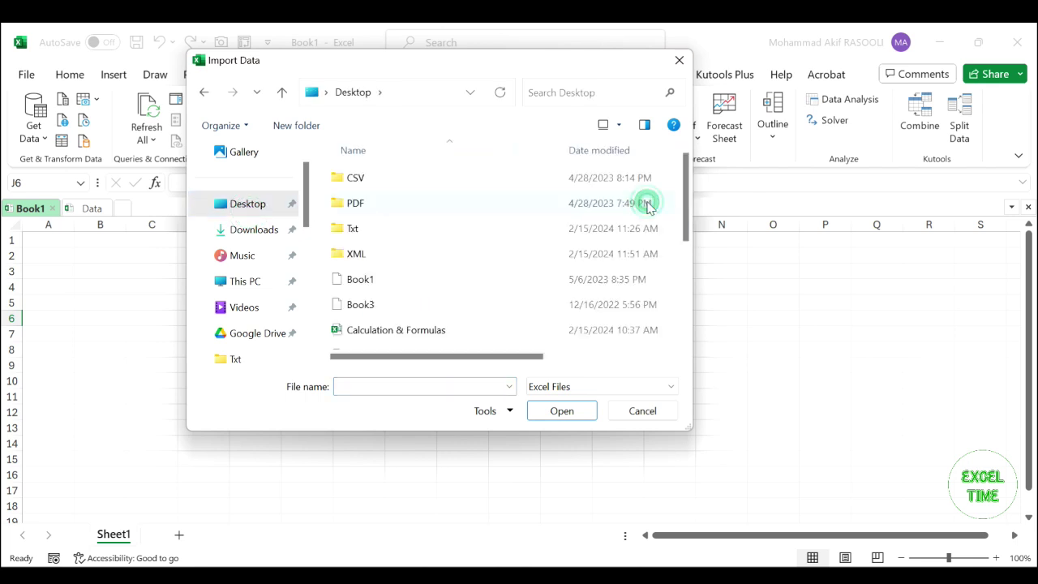
click(397, 348)
click(582, 413)
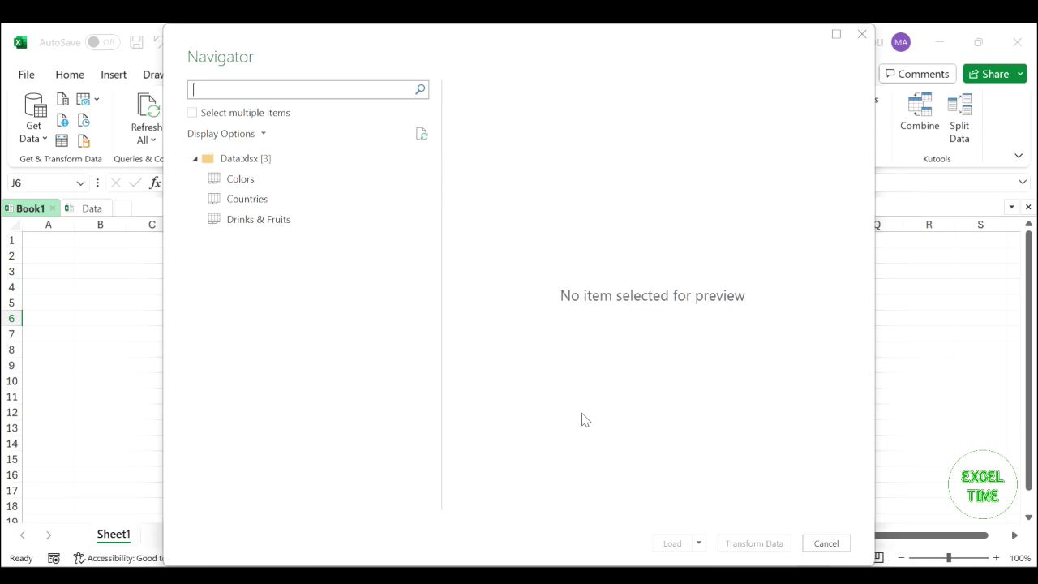
Select the Countries sheet in the Navigator and load it into Book1.
click(250, 199)
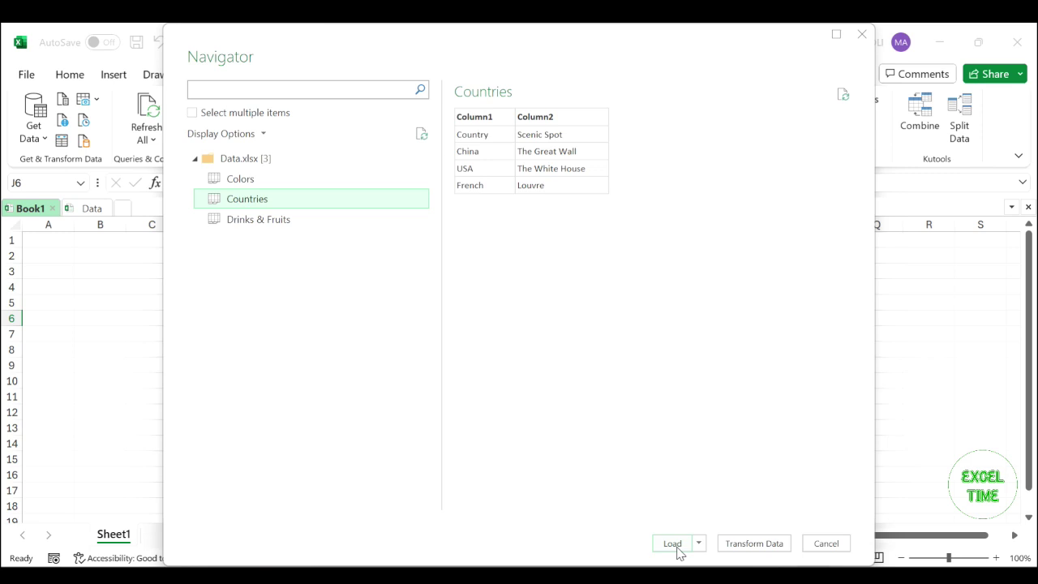
click(673, 544)
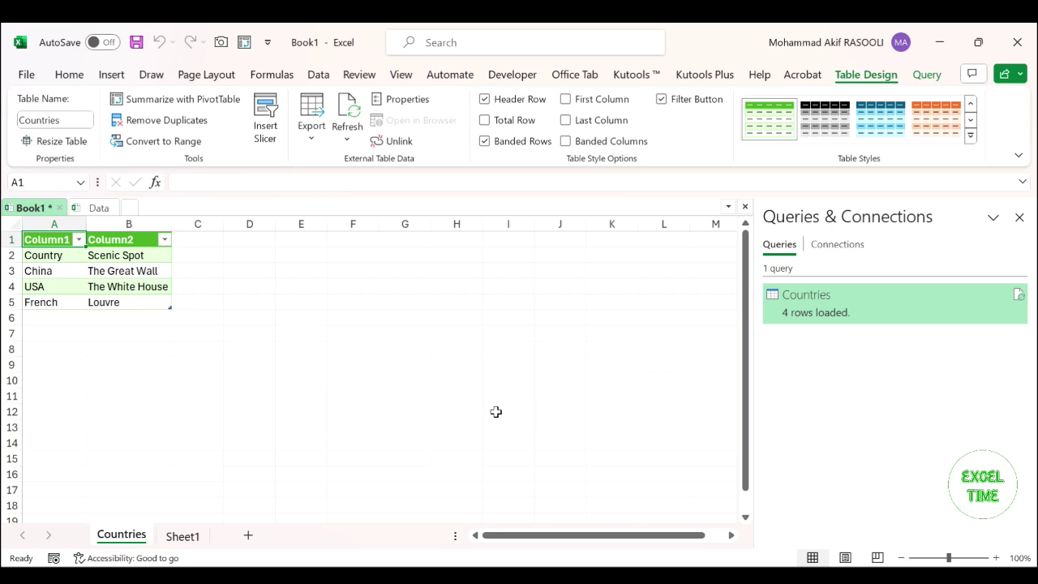
In the Data workbook, clear the Country and Scenic Spot headers and save the file.
click(91, 210)
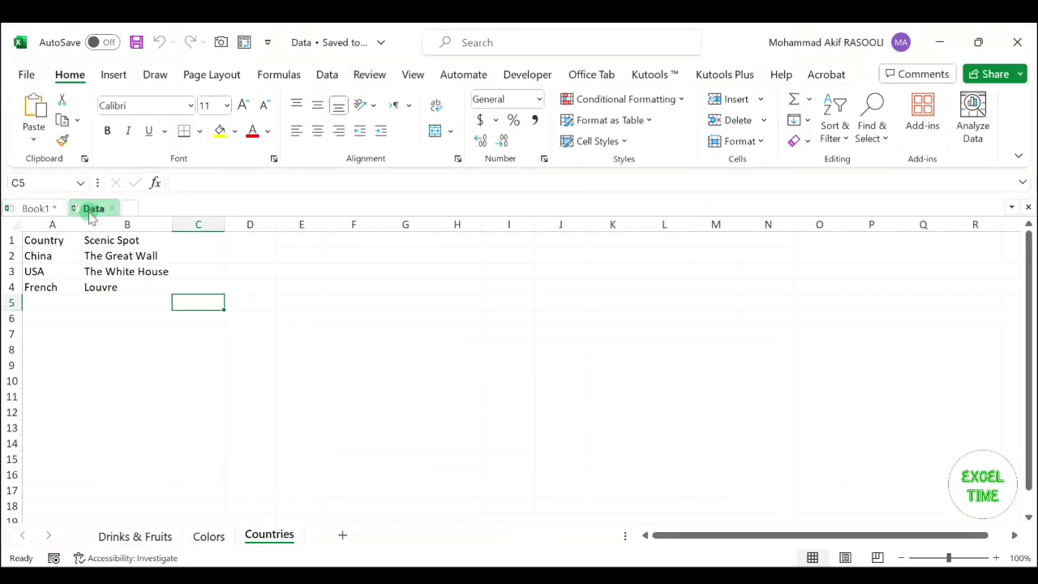
drag(58, 238, 111, 237)
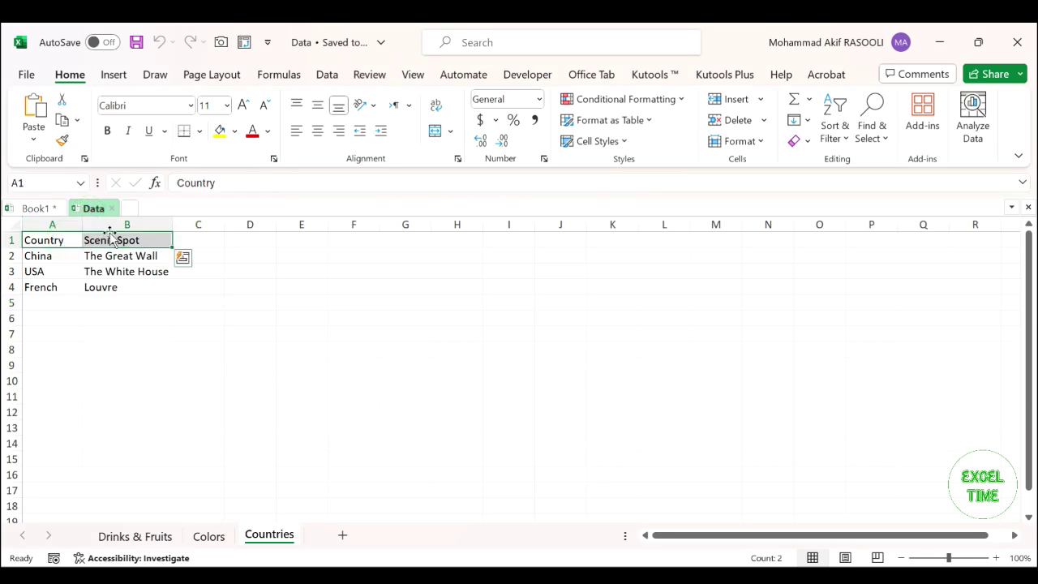
key(Delete)
click(242, 273)
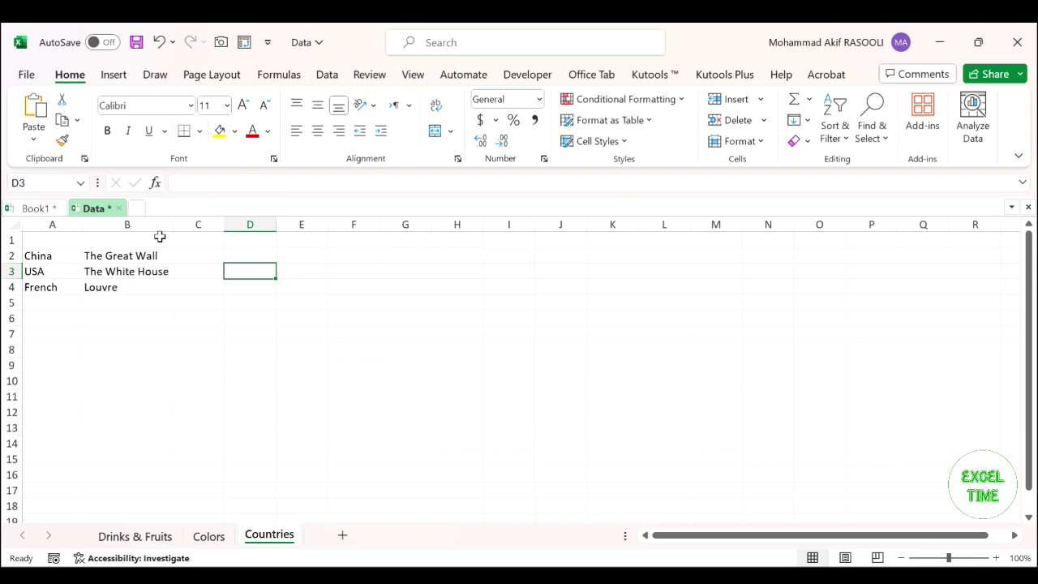
click(137, 45)
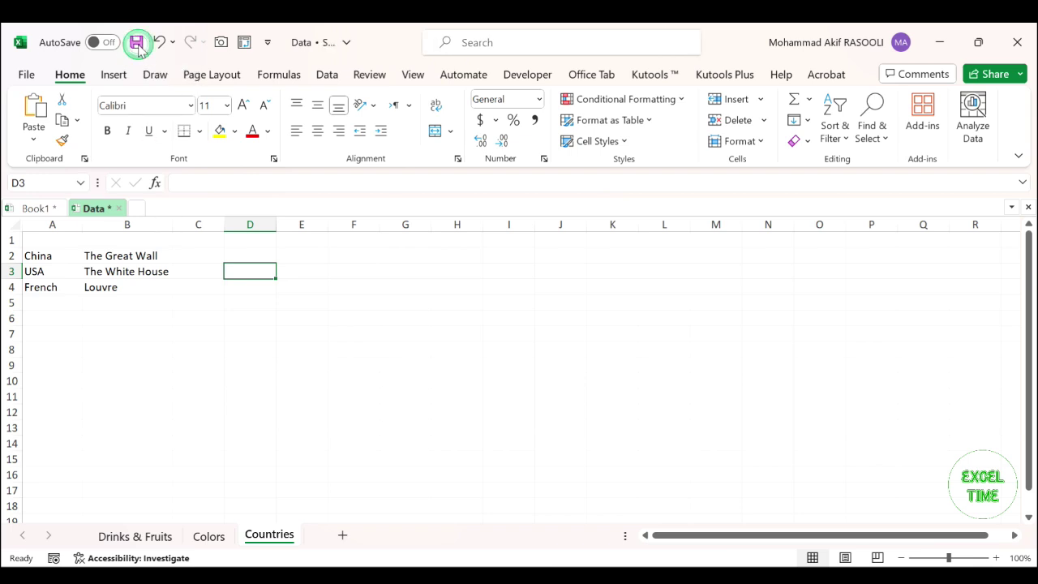
Back in Book1, select the imported Countries table.
click(33, 208)
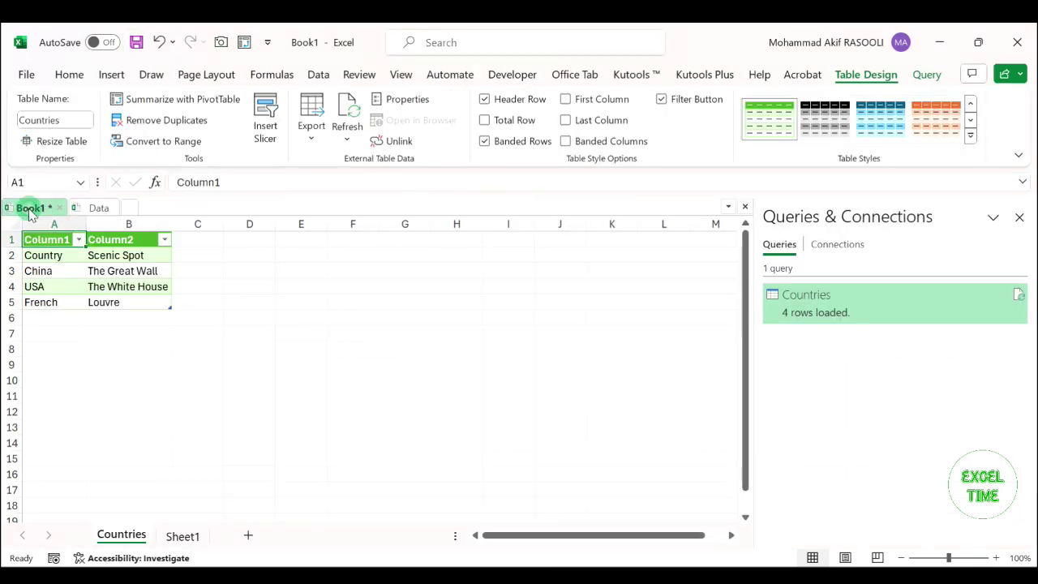
drag(38, 240, 103, 302)
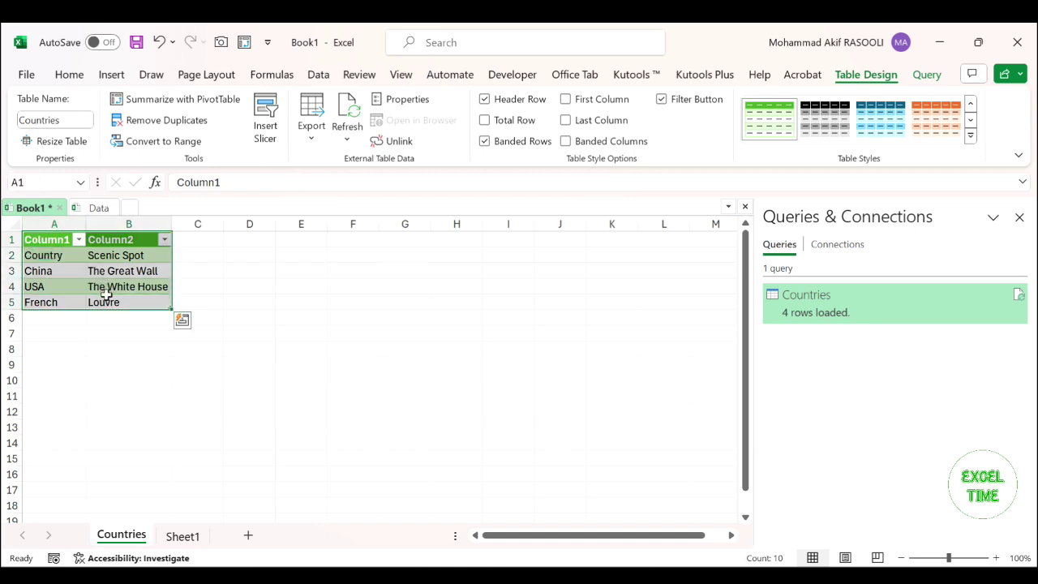
click(319, 75)
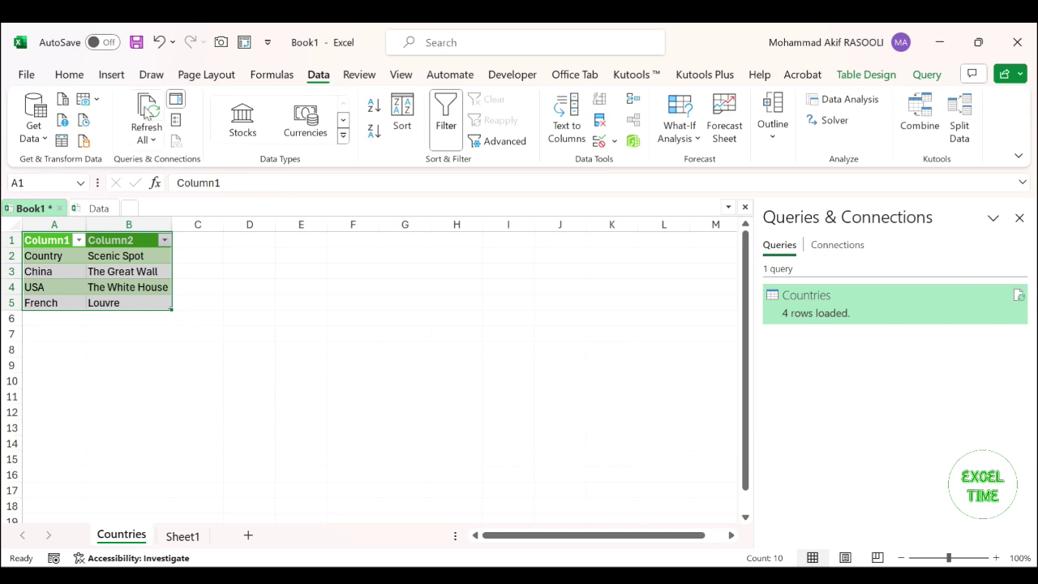
Refresh All so the Countries query reloads with 3 rows from the edited source.
click(146, 111)
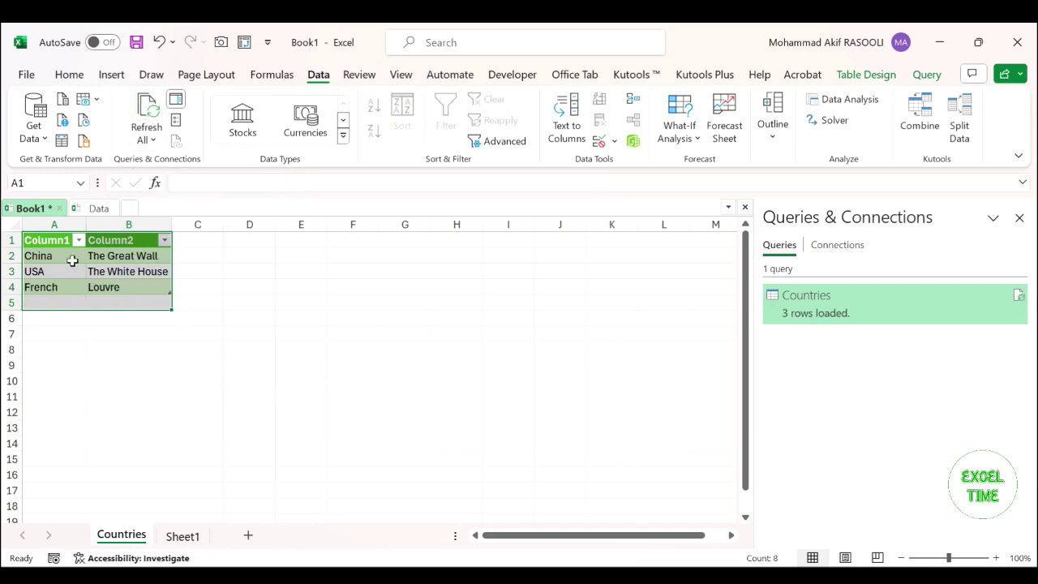
click(246, 277)
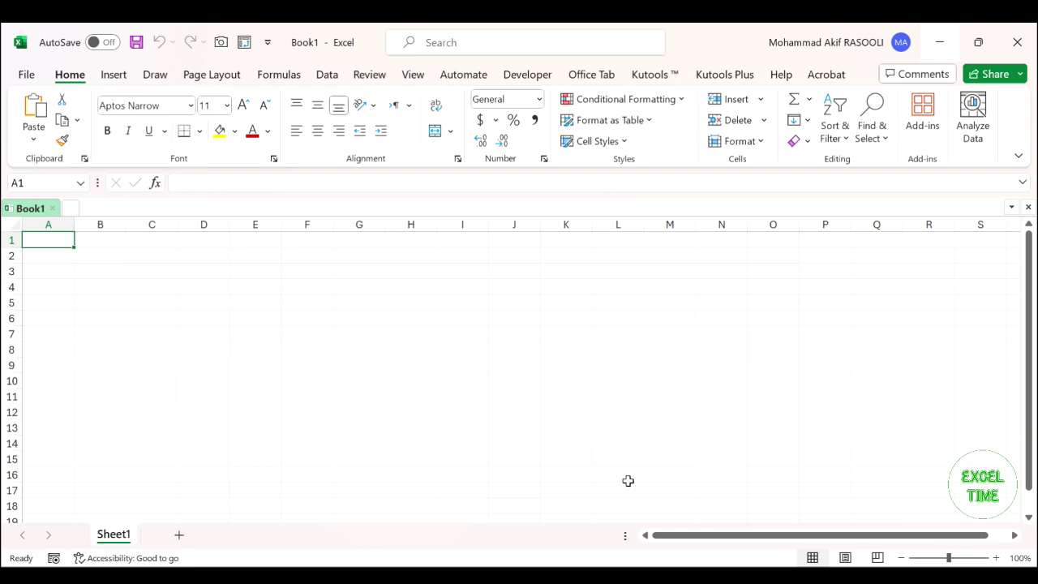
In the VBA editor, insert Module2, paste the ImportDatafromotherworksheet macro and run it.
key(alt+F11)
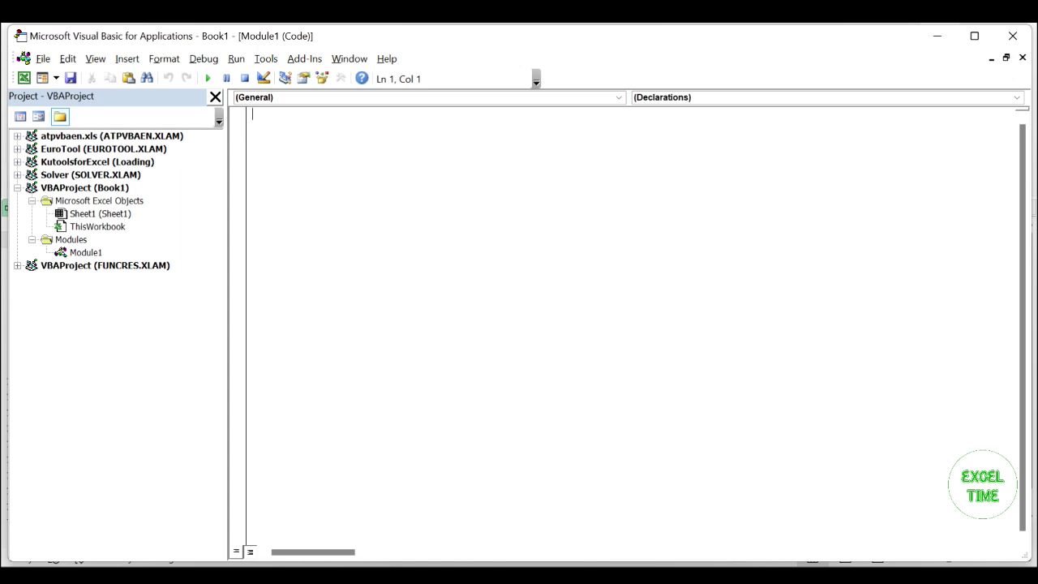
click(136, 60)
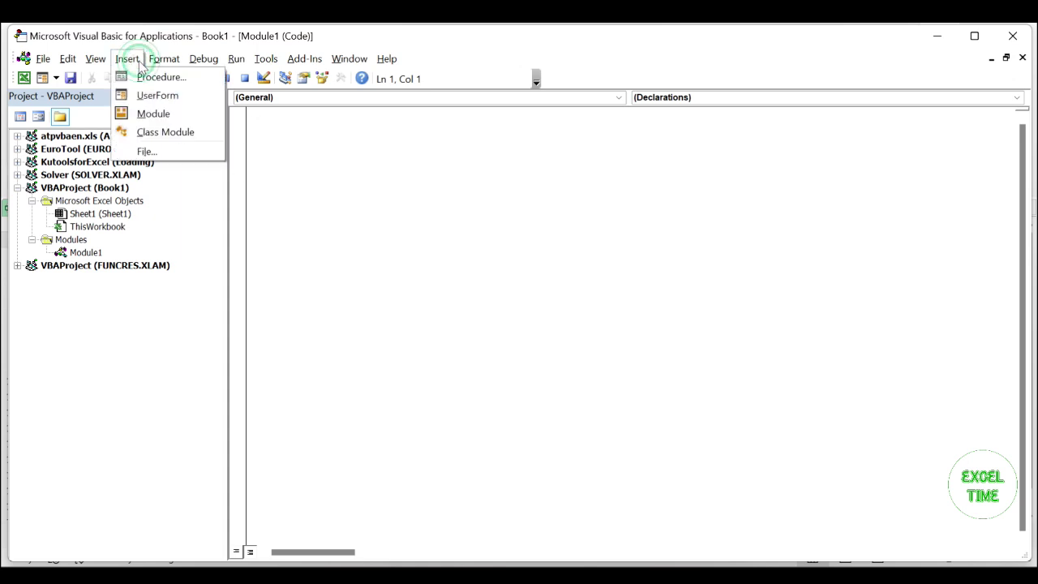
click(182, 113)
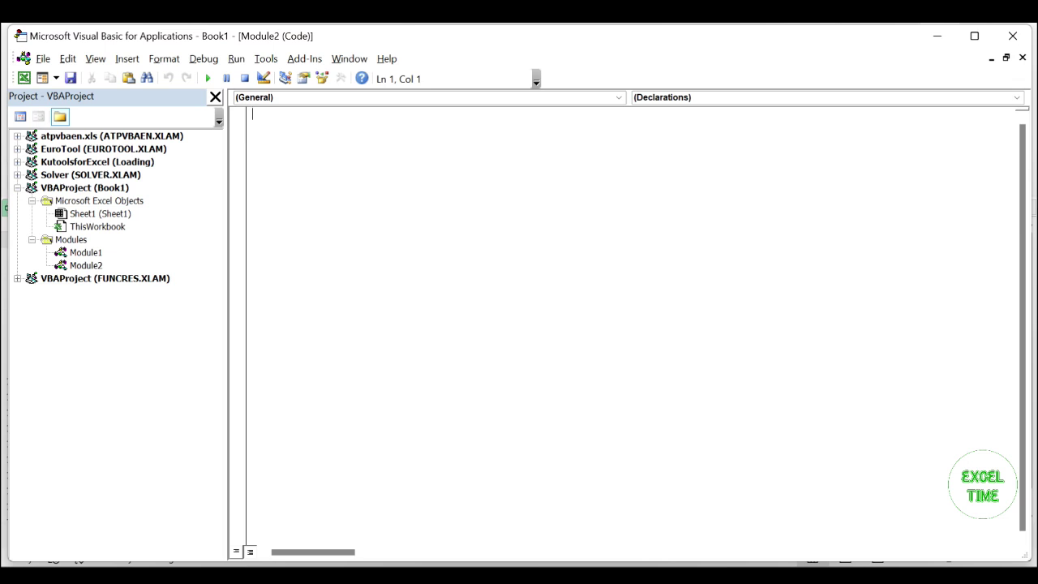
key(ctrl+v)
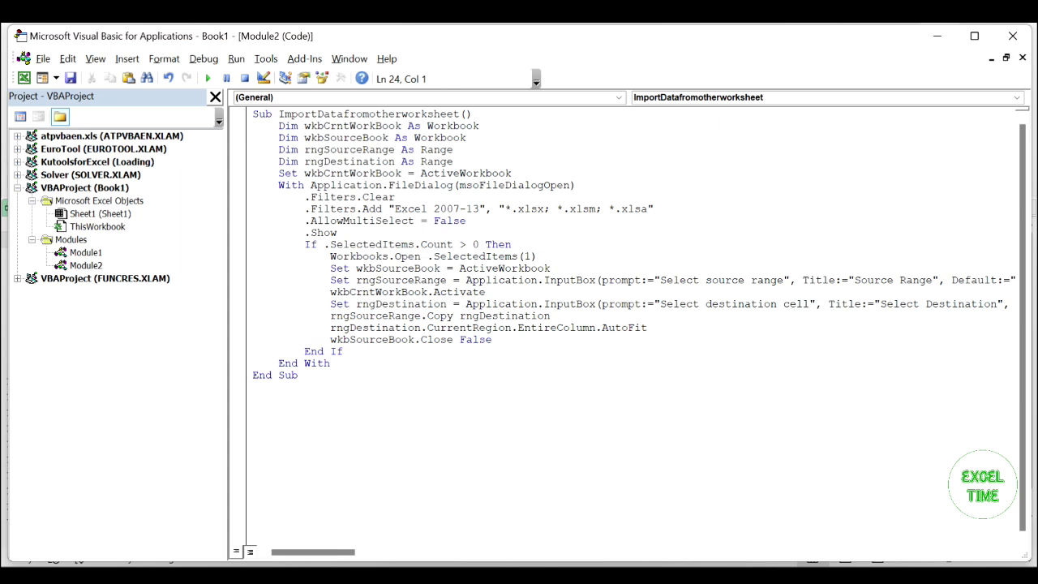
key(F5)
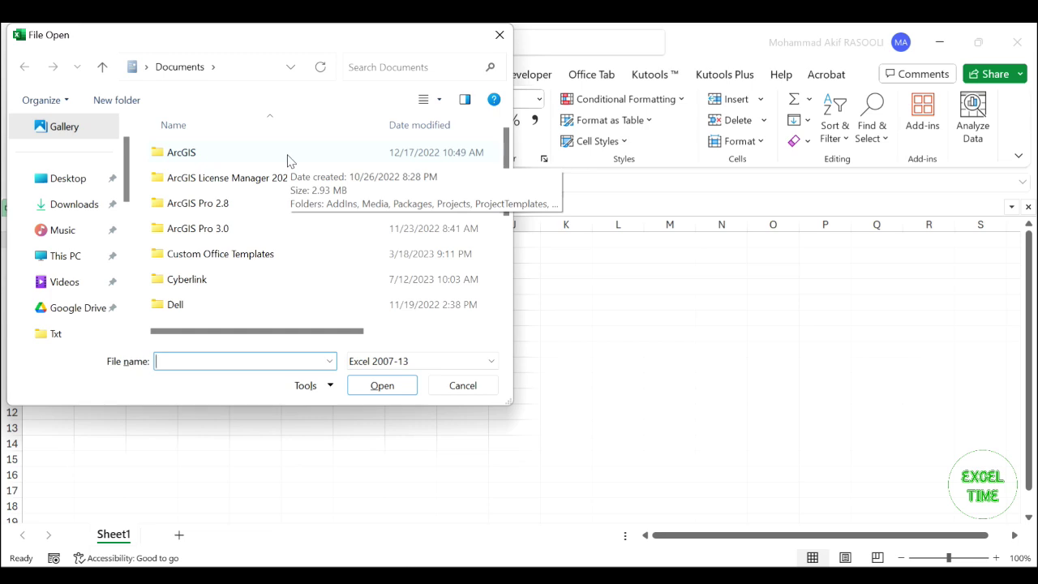
Open the Data workbook from Desktop\Practice Materials in the macro's file dialog.
click(64, 180)
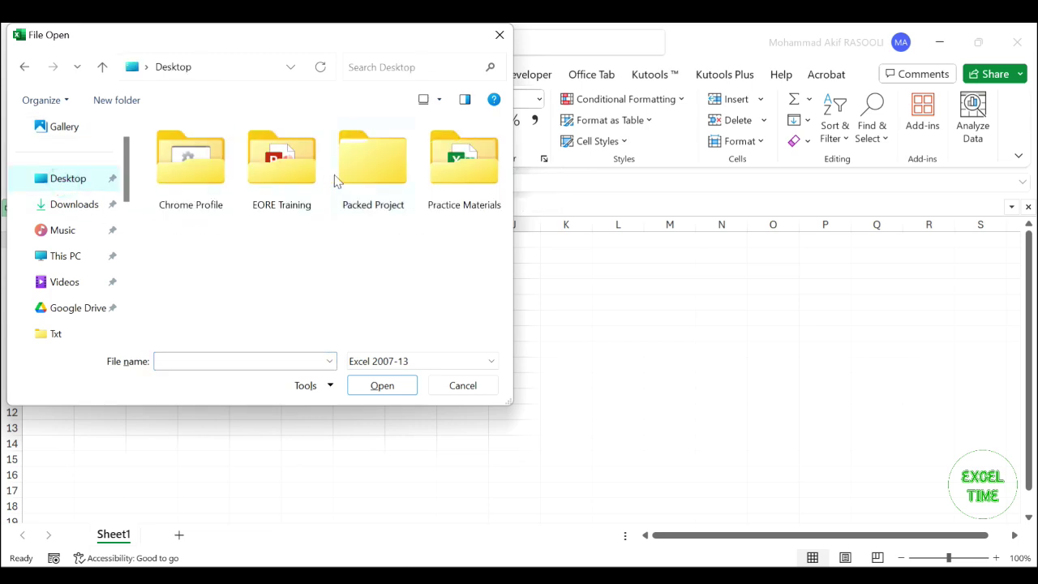
double_click(438, 168)
click(281, 322)
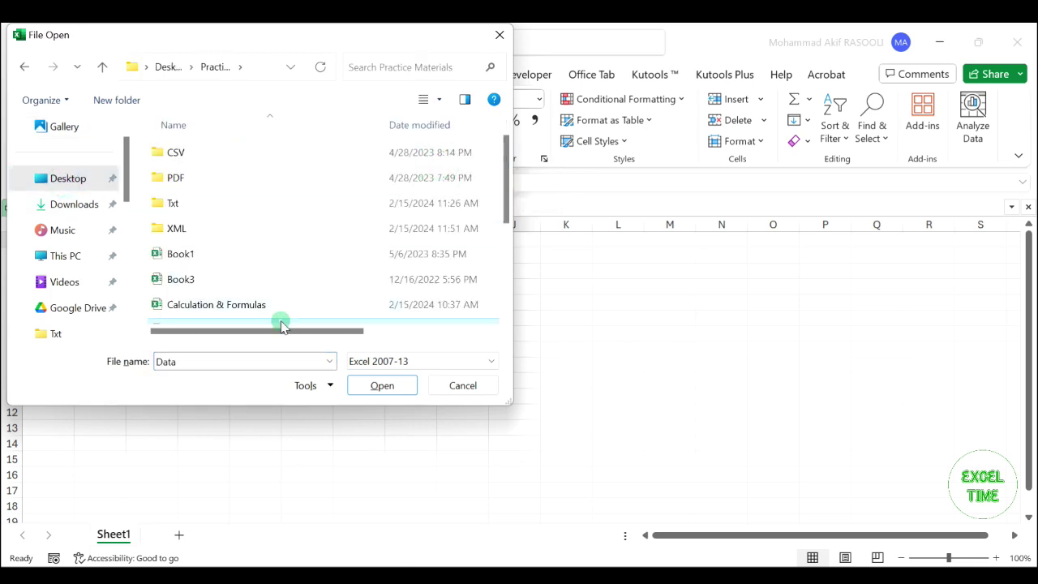
click(403, 395)
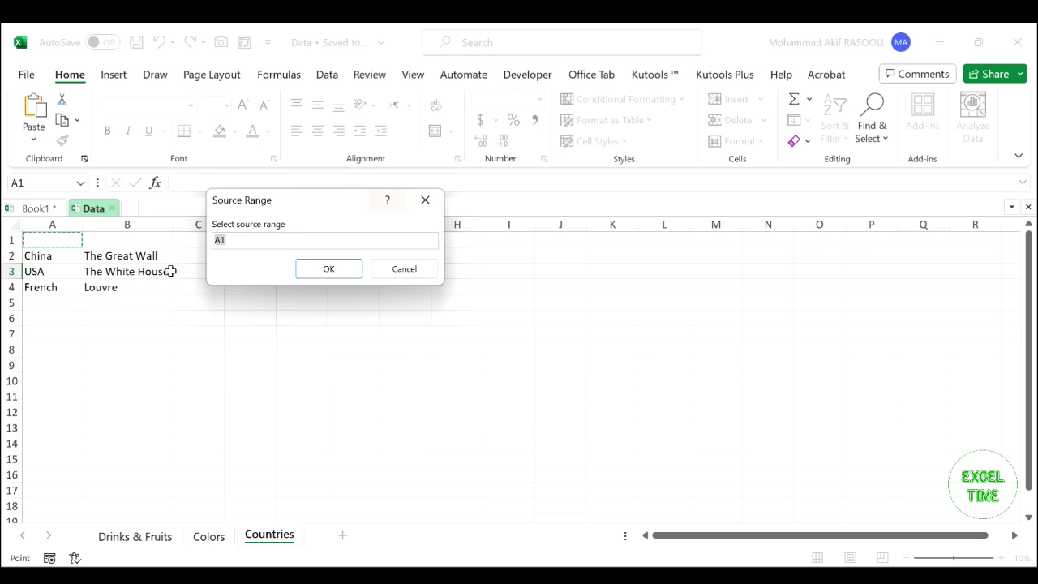
Give A2:B4 as the source range and J4 as the destination cell.
drag(57, 260, 103, 284)
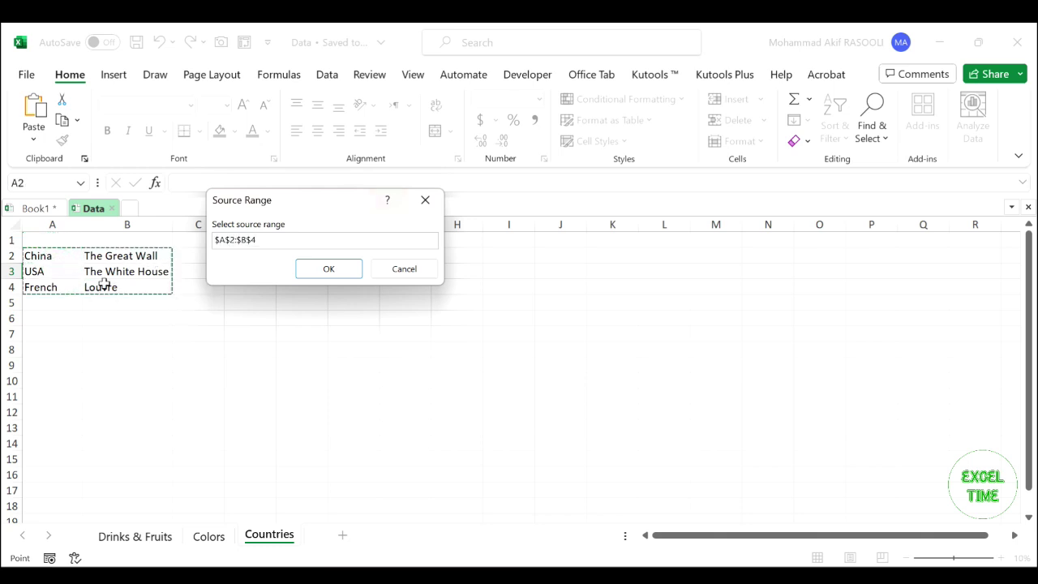
click(329, 268)
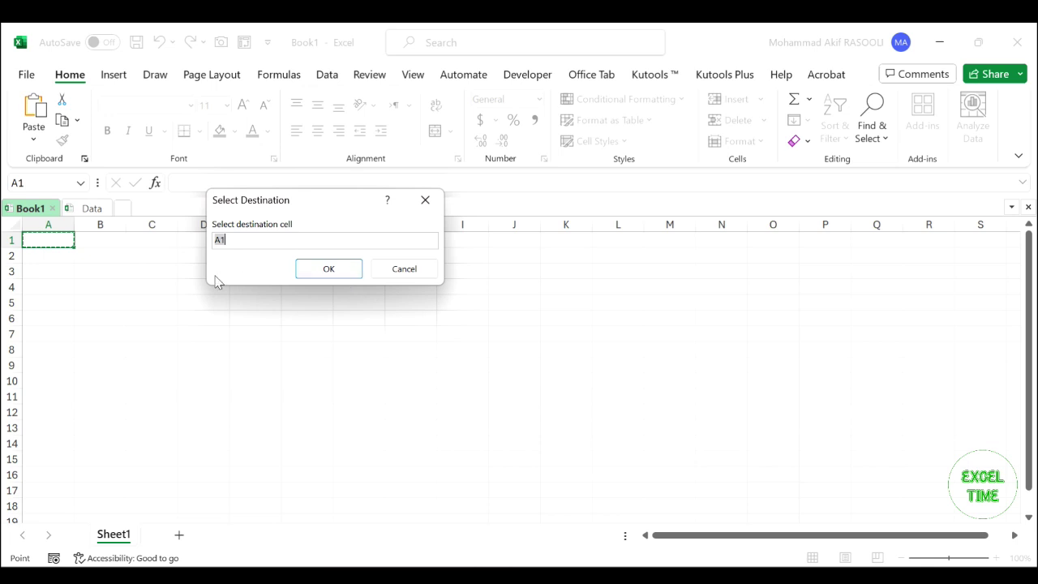
click(526, 288)
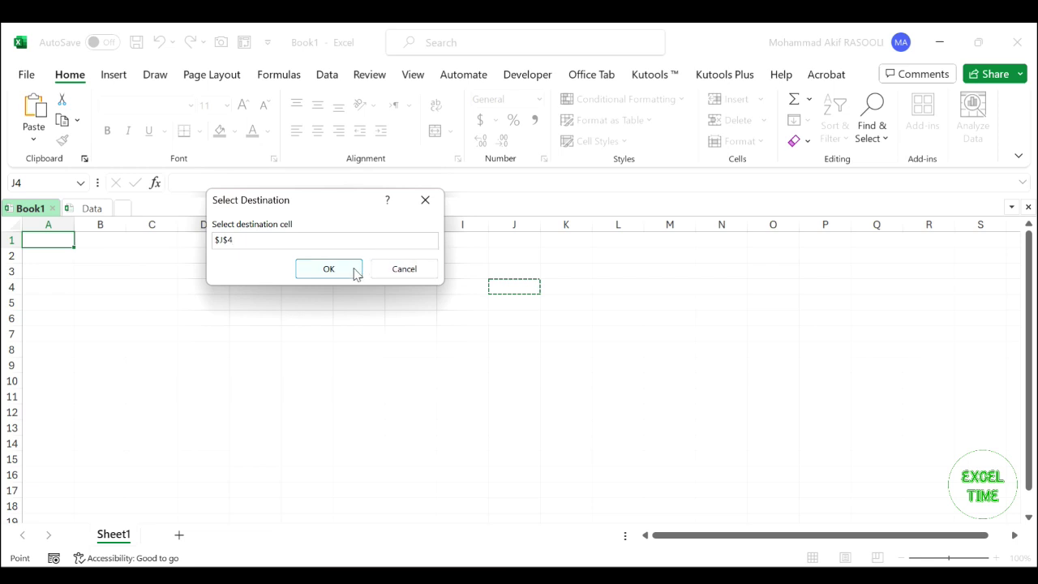
click(328, 269)
key(alt+F11)
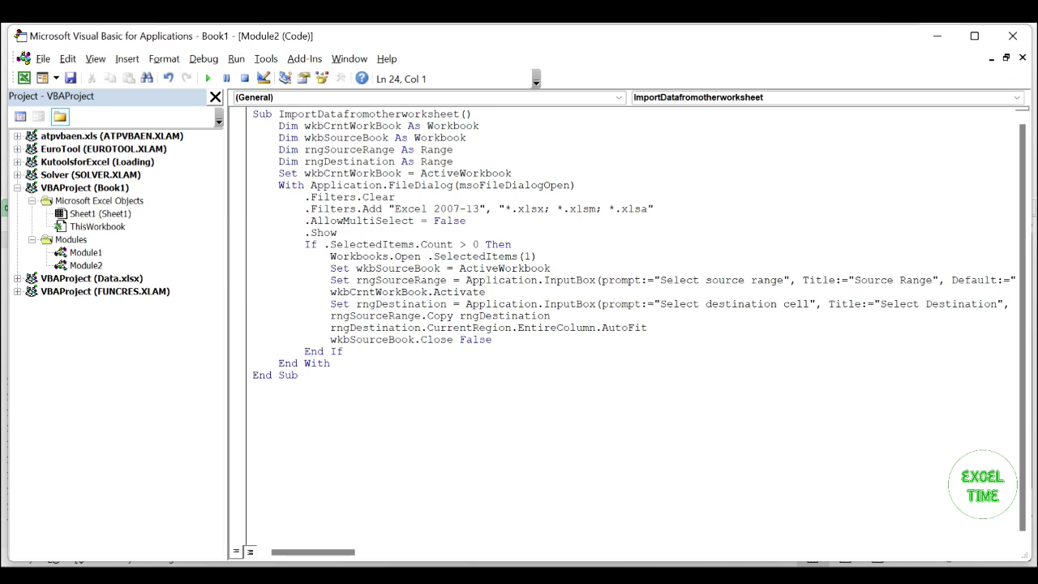
Minimize the VBA editor to return to Book1's Sheet1.
click(937, 36)
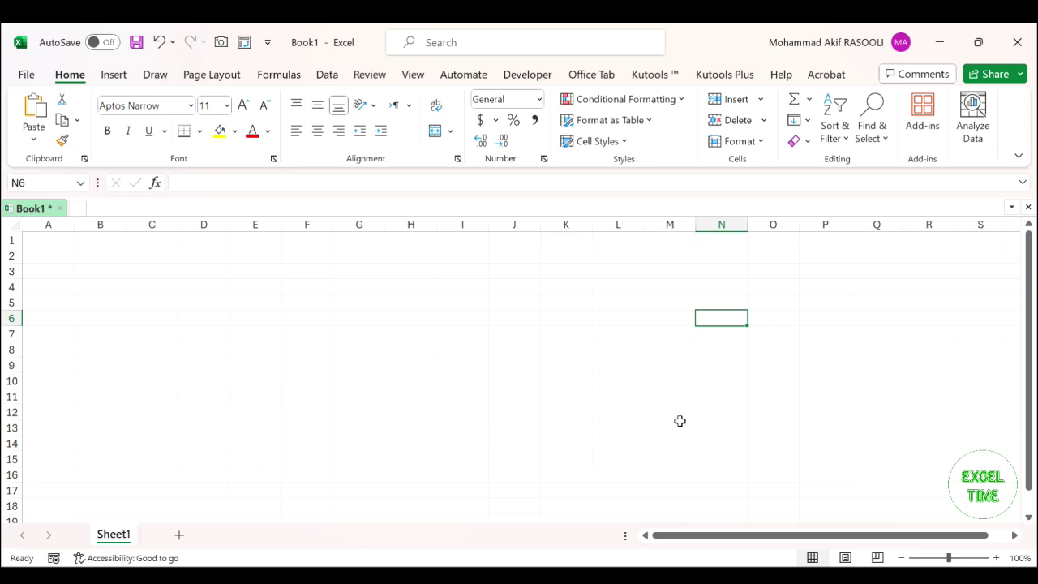
Launch Kutools Plus > Import & Export > Insert File at Cursor.
click(748, 81)
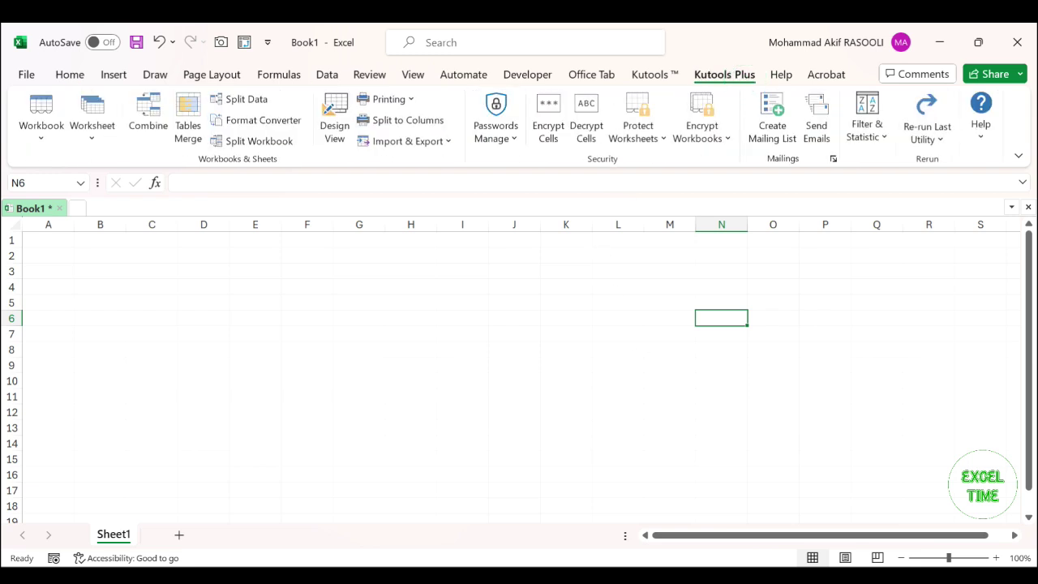
click(448, 142)
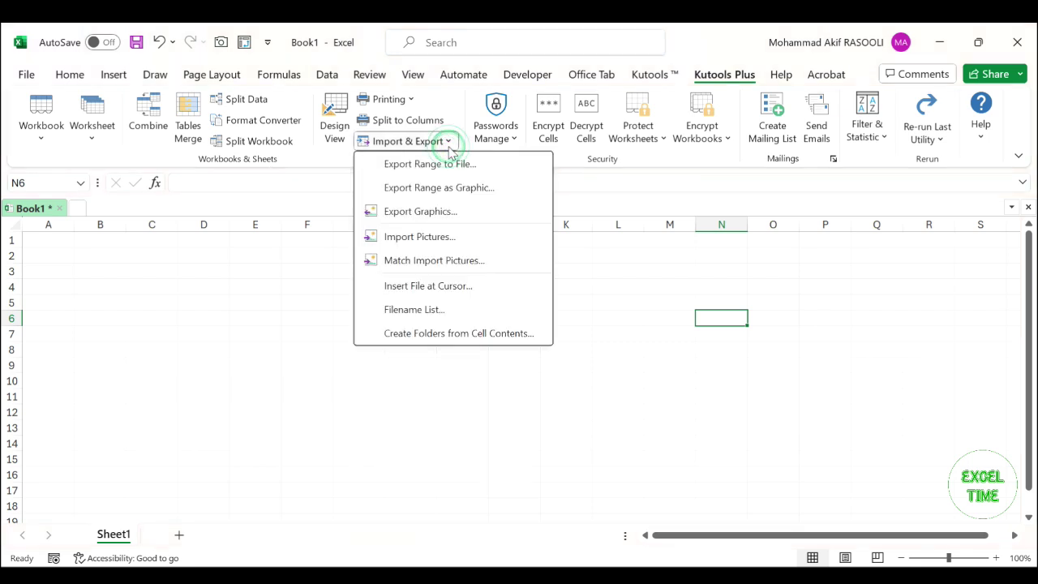
click(494, 290)
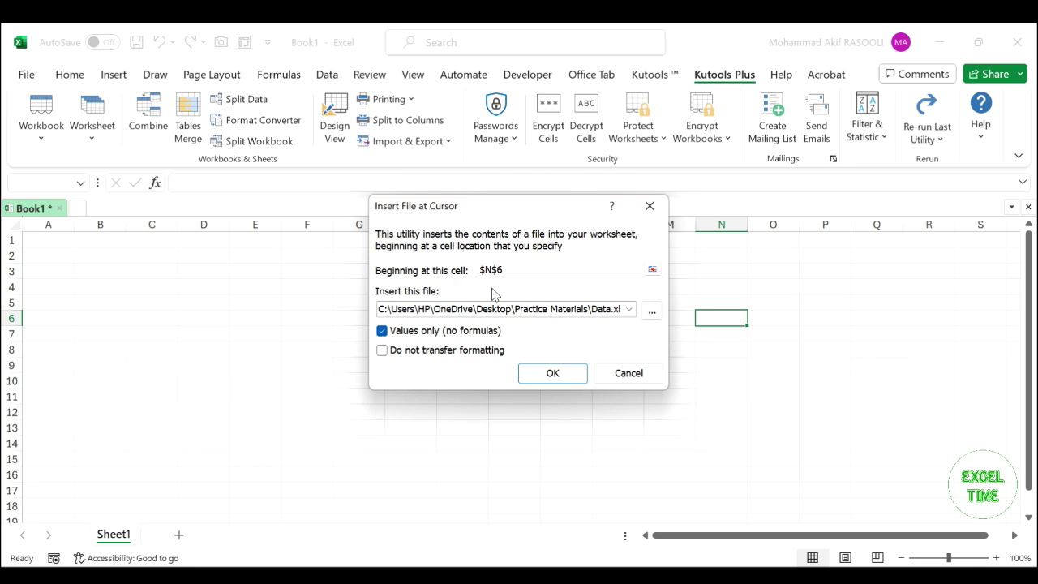
Set the Insert File at Cursor start cell to $E$8.
click(652, 269)
click(279, 292)
click(278, 347)
click(355, 272)
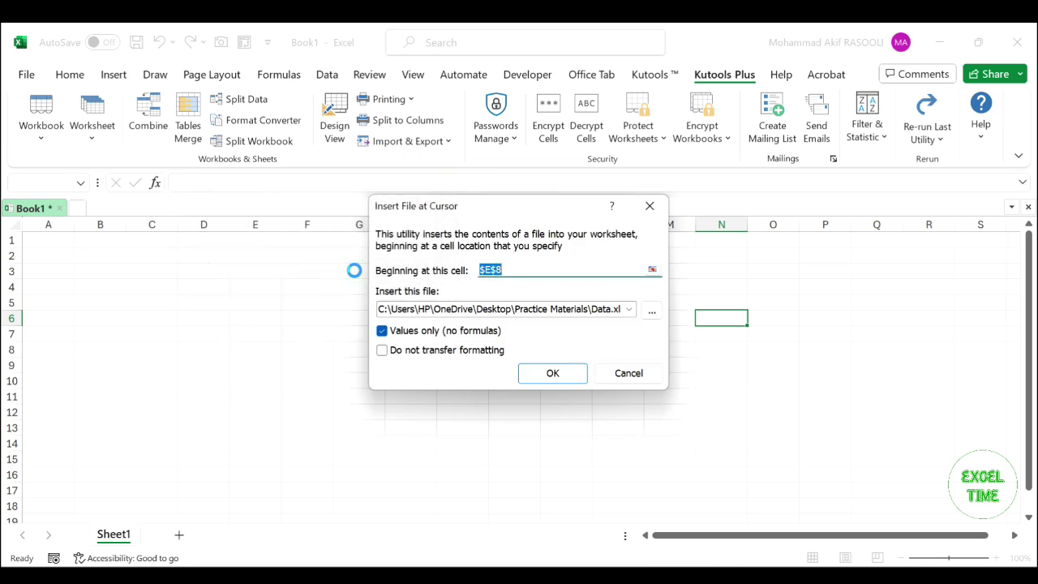
Insert Data.xlsx's Countries worksheet, giving China, USA and French with landmarks in E8:F10.
click(652, 318)
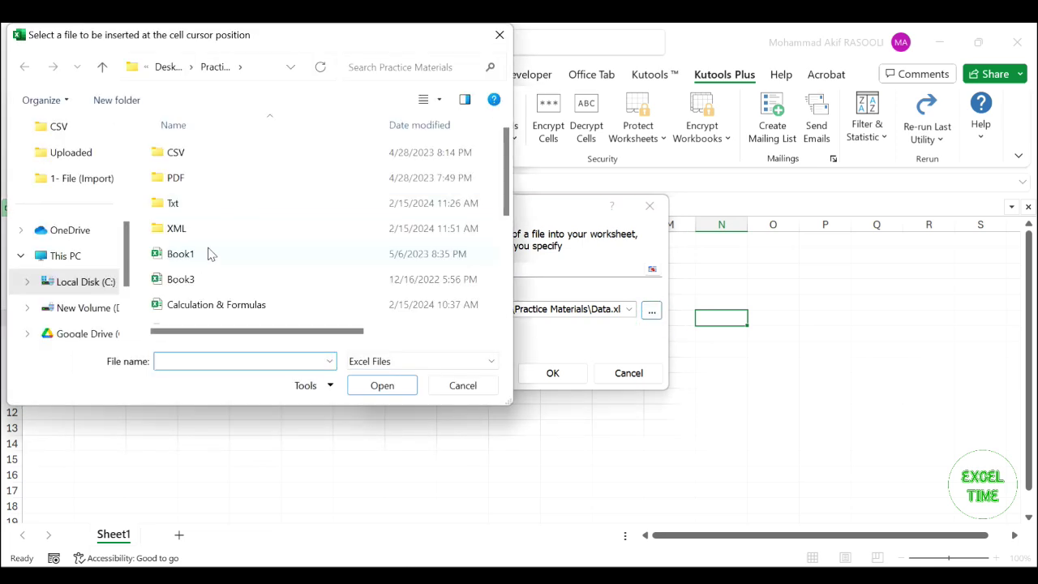
click(217, 323)
click(389, 386)
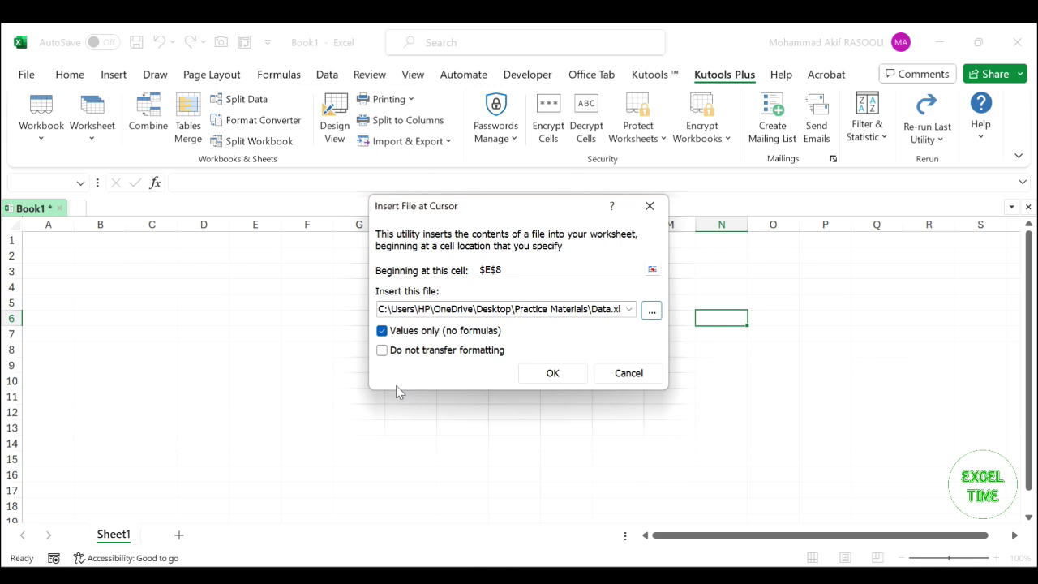
click(573, 381)
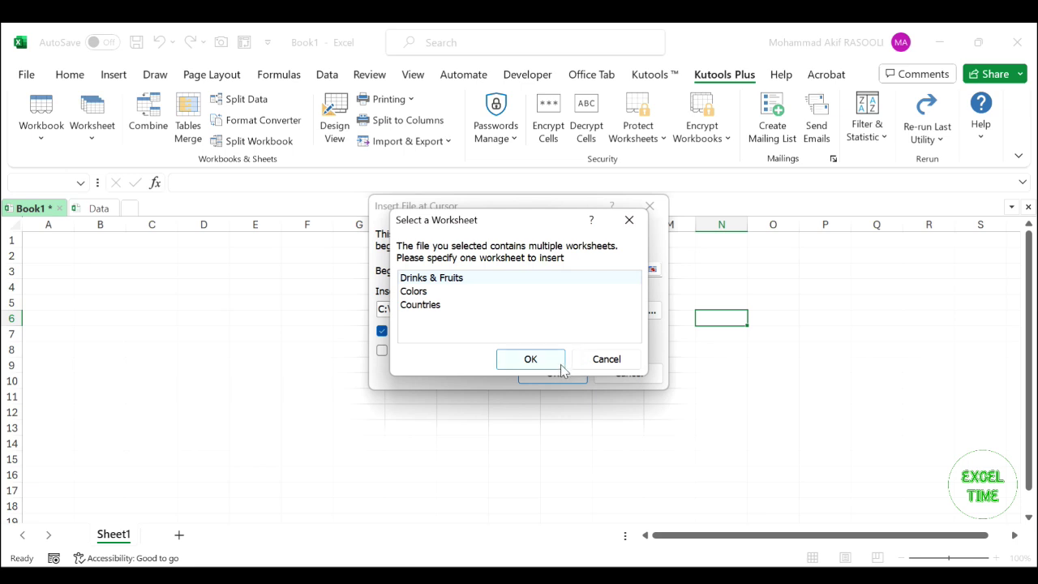
click(423, 306)
click(530, 359)
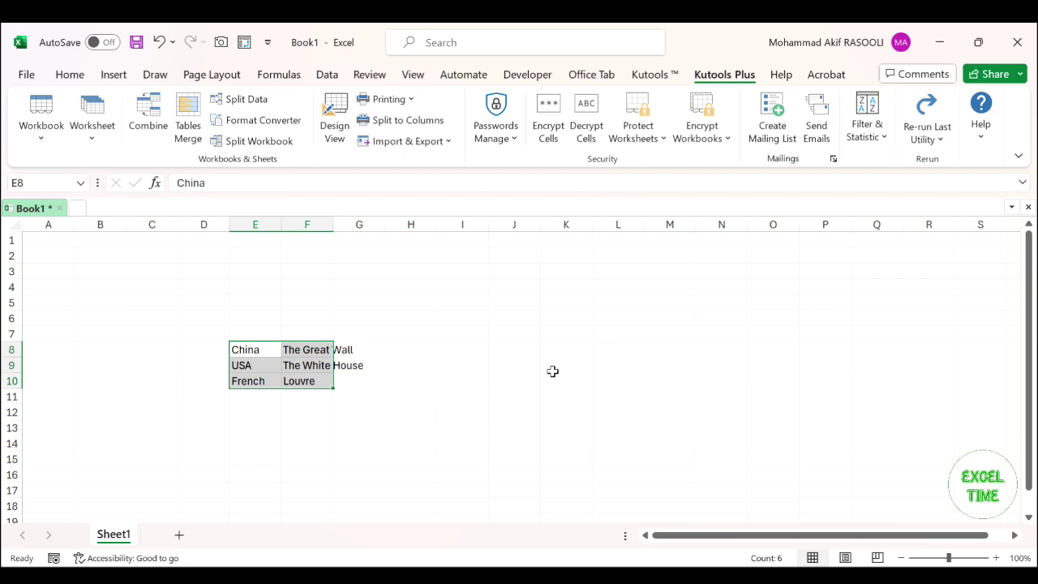
click(467, 336)
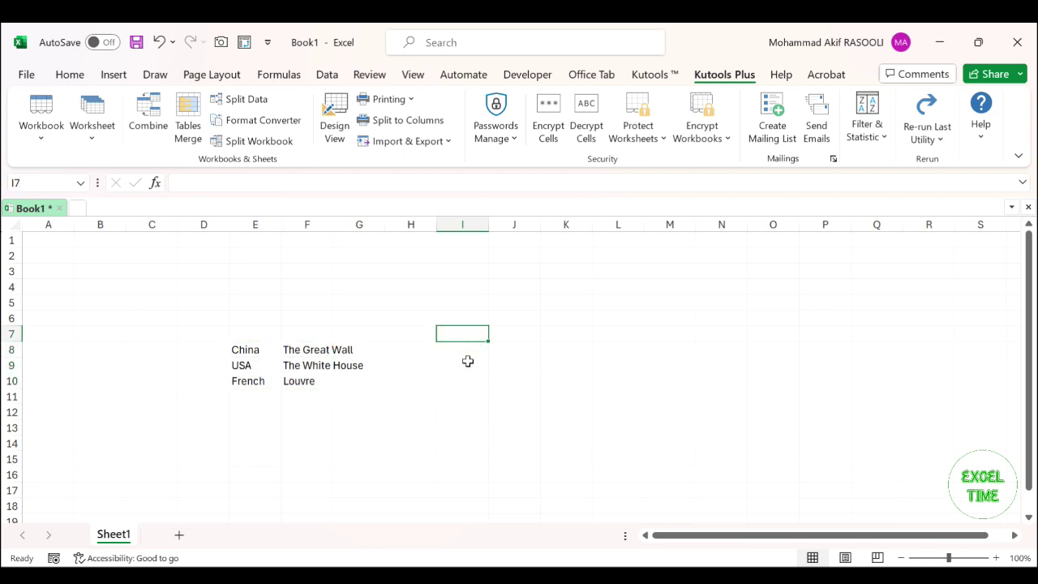